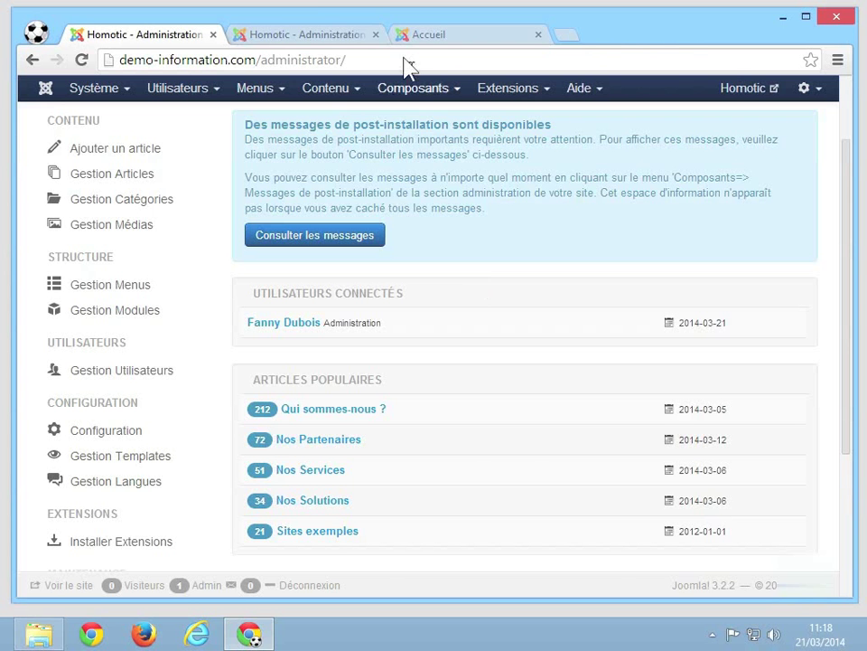
Step: Open the Nos Partenaires article and look over its introductory text and logo table in the editor
{"action": "left_click", "coordinate": [316, 36]}
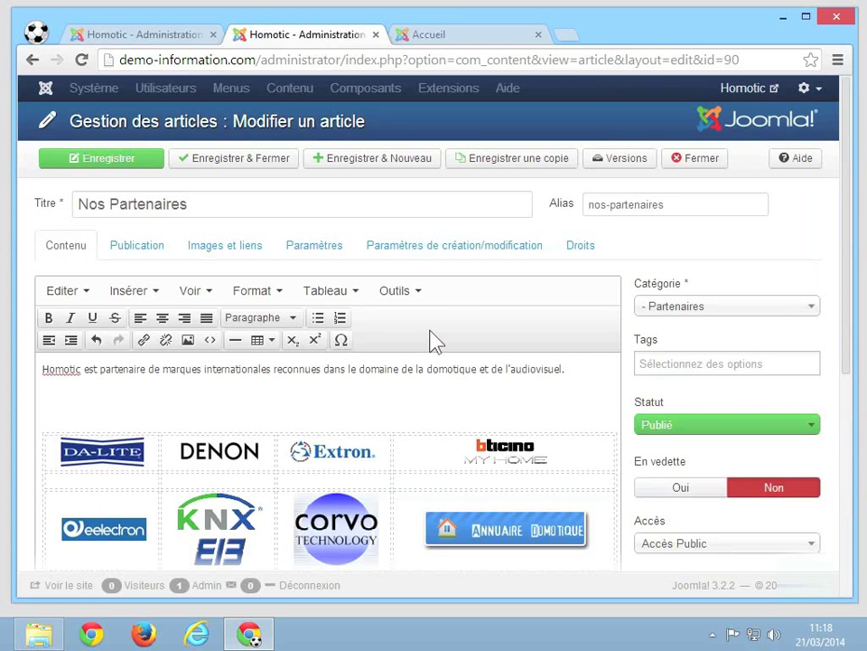
{"action": "left_click", "coordinate": [597, 374]}
{"action": "key", "text": "Return"}
{"action": "scroll", "coordinate": [355, 388], "scroll_direction": "down", "scroll_amount": 3}
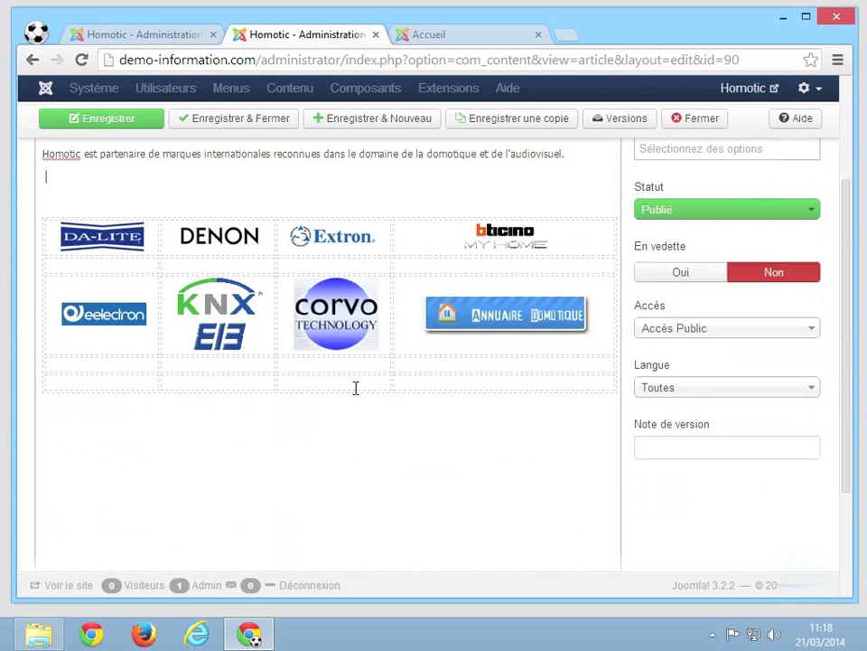
{"action": "scroll", "coordinate": [356, 388], "scroll_direction": "up", "scroll_amount": 3}
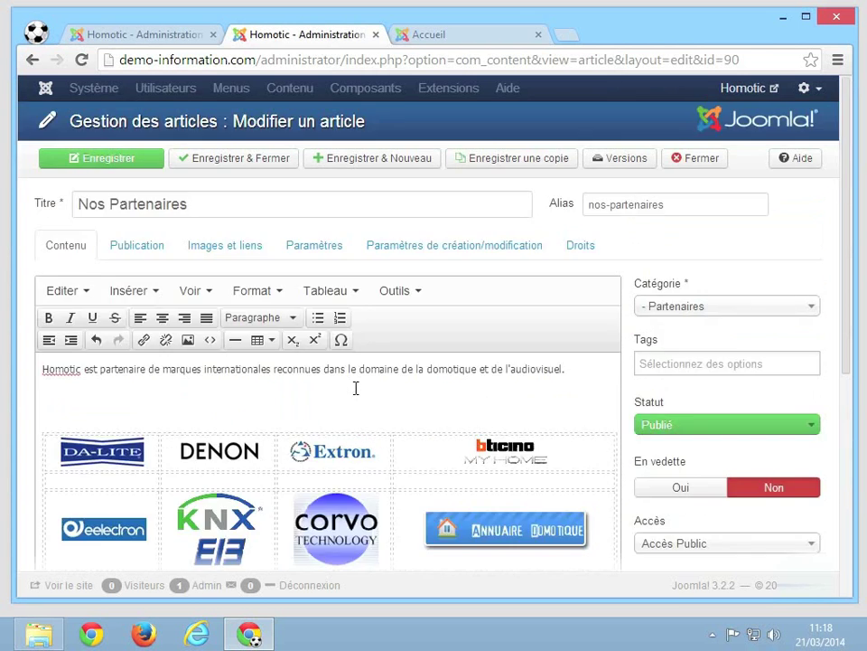
Step: Return to the administration dashboard and open the plug-in manager
{"action": "left_click", "coordinate": [169, 39]}
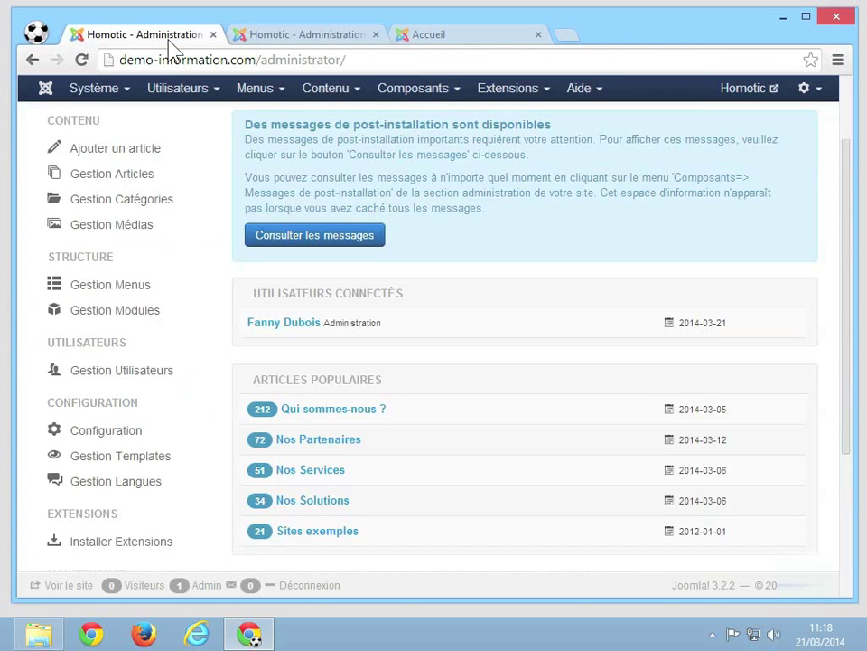
{"action": "left_click", "coordinate": [503, 91]}
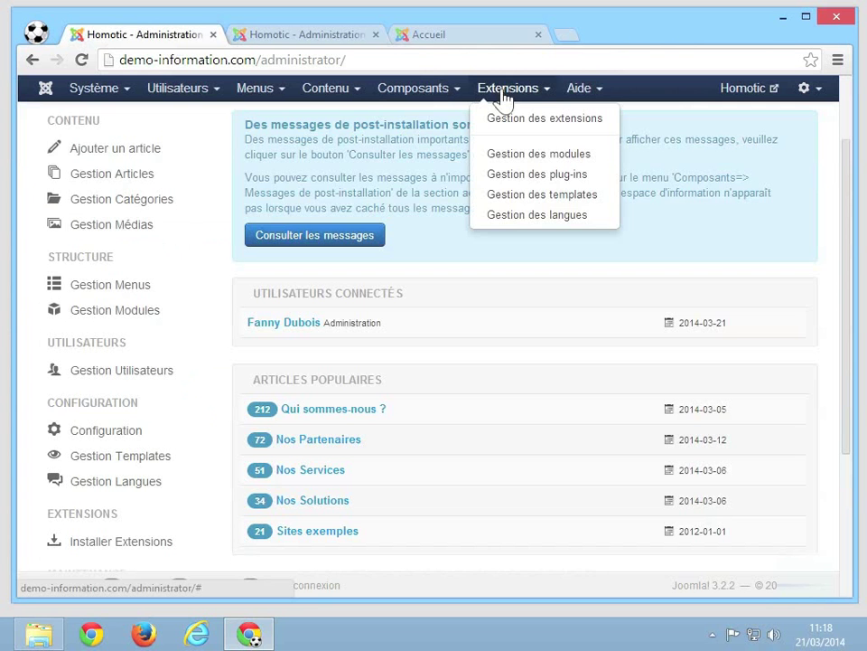
{"action": "left_click", "coordinate": [555, 176]}
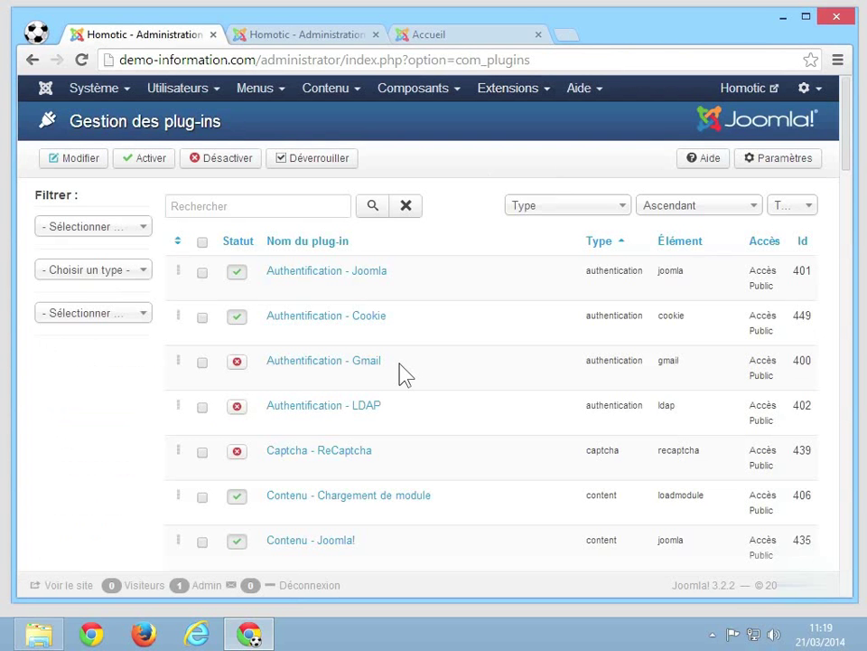
Step: Examine the plug-in list and its options for number of entries, sort field and sort order
{"action": "scroll", "coordinate": [403, 371], "scroll_direction": "down", "scroll_amount": 5}
{"action": "scroll", "coordinate": [403, 373], "scroll_direction": "up", "scroll_amount": 5}
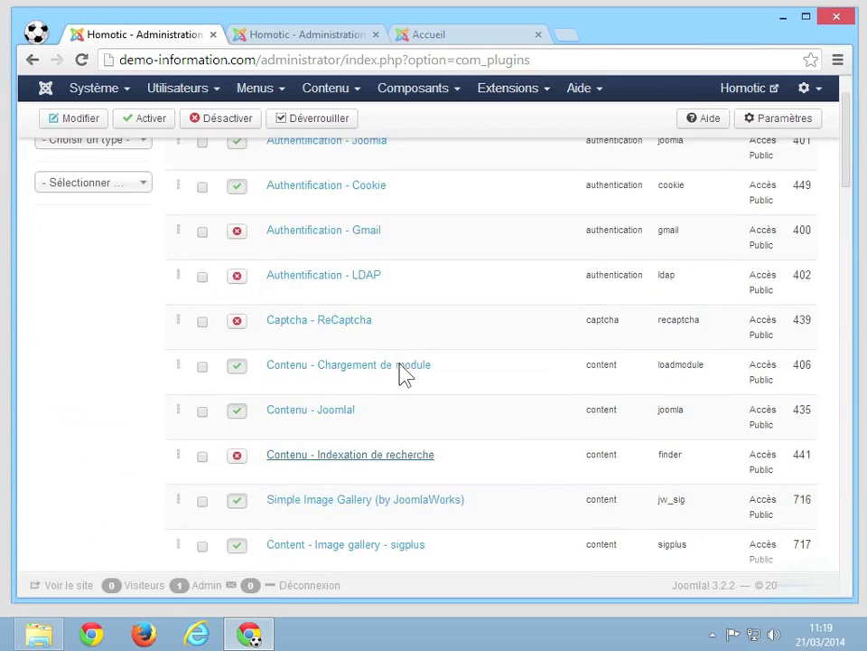
{"action": "left_click", "coordinate": [802, 209]}
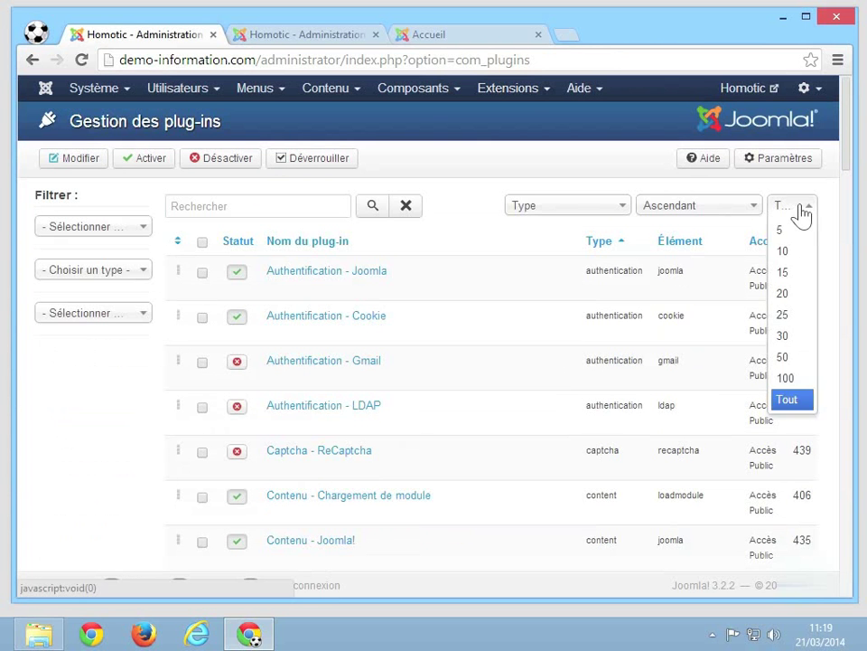
{"action": "left_click", "coordinate": [499, 244]}
{"action": "left_click", "coordinate": [578, 211]}
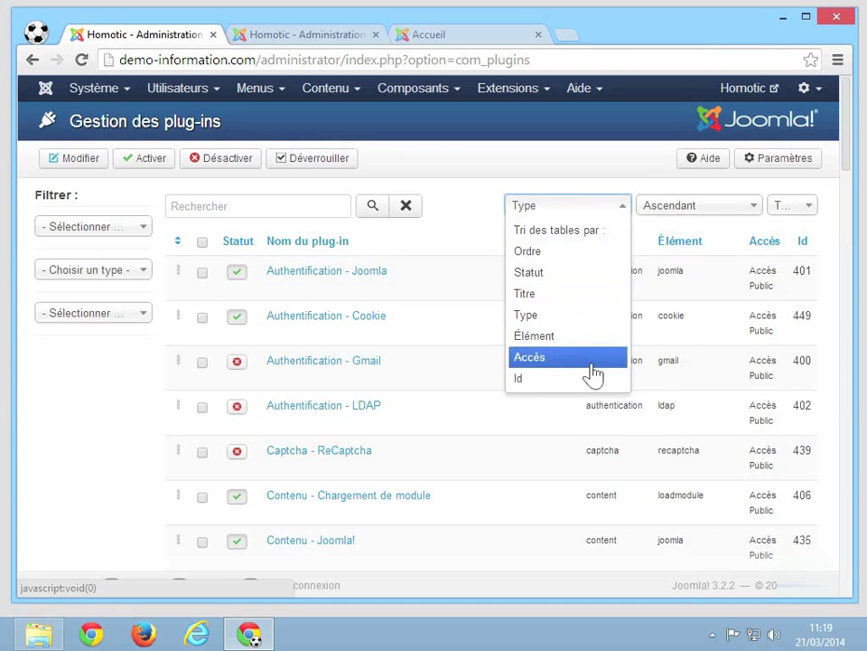
{"action": "left_click", "coordinate": [654, 187]}
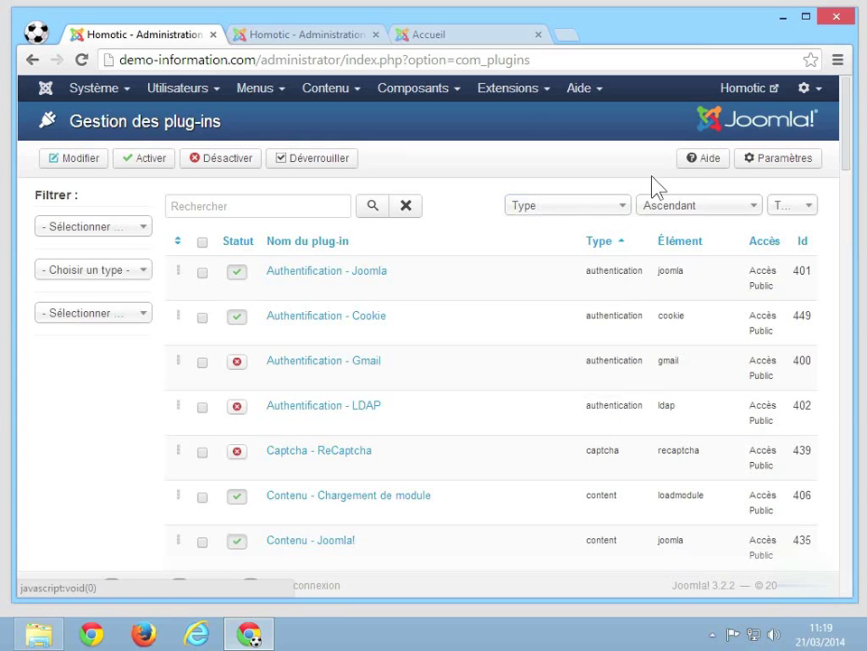
{"action": "left_click", "coordinate": [705, 210]}
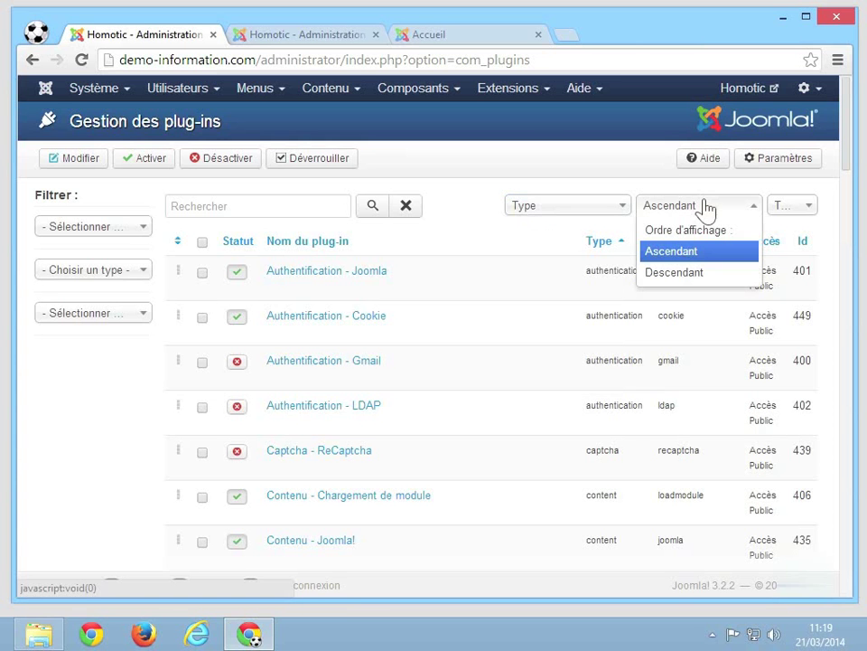
{"action": "left_click", "coordinate": [463, 237]}
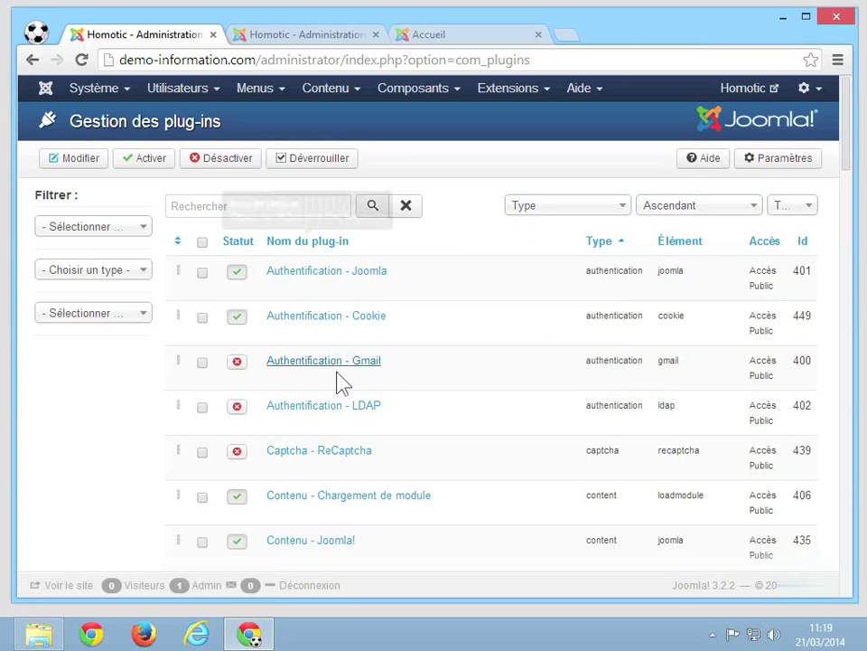
Step: Open the settings of the Éditeur - TinyMCE plug-in from the plug-in list
{"action": "scroll", "coordinate": [338, 387], "scroll_direction": "down", "scroll_amount": 3}
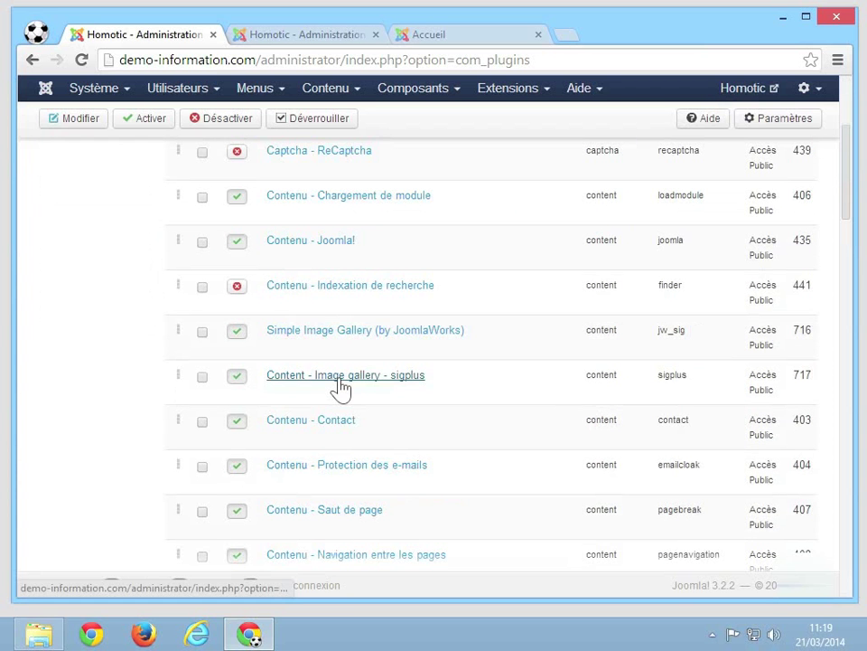
{"action": "scroll", "coordinate": [433, 424], "scroll_direction": "down", "scroll_amount": 1}
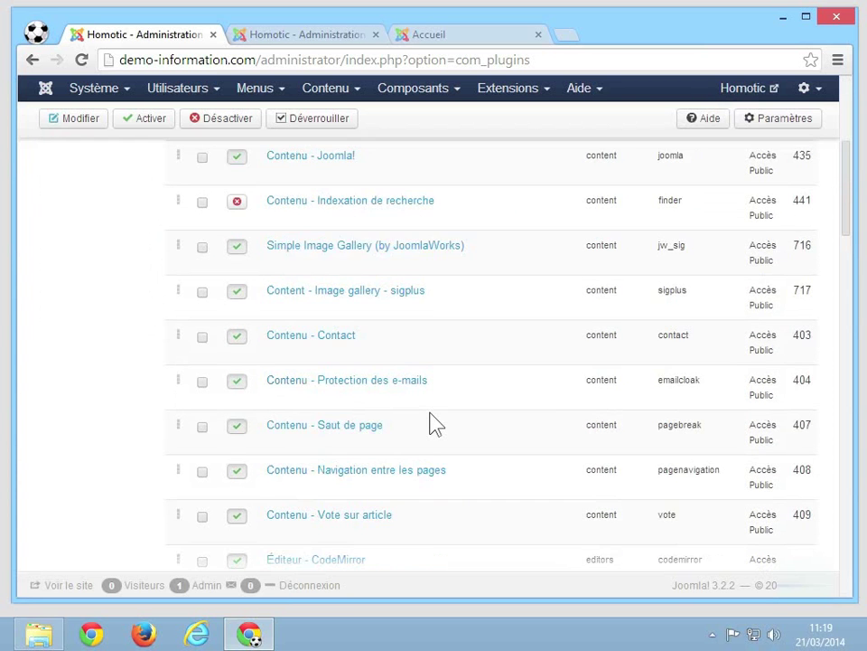
{"action": "scroll", "coordinate": [434, 424], "scroll_direction": "down", "scroll_amount": 2}
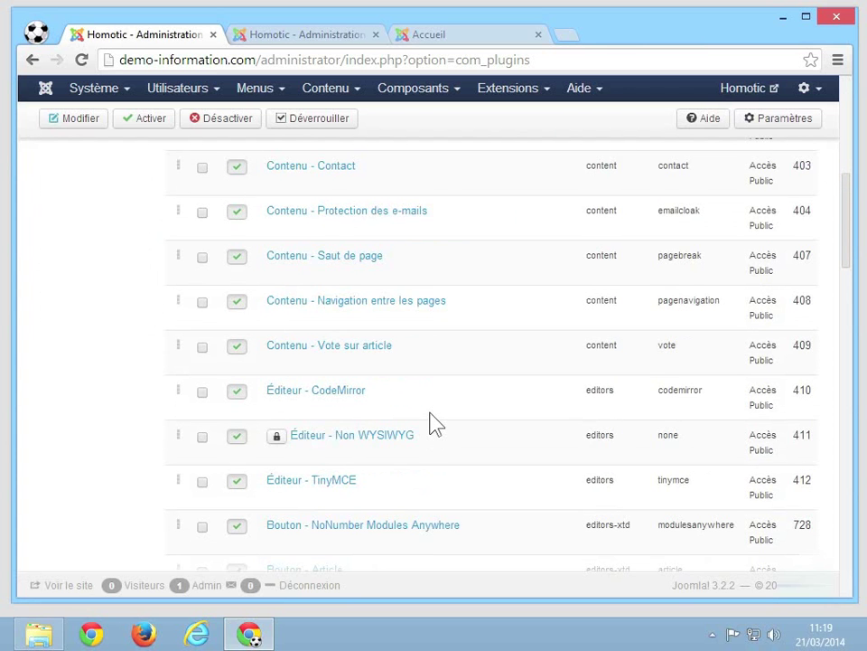
{"action": "scroll", "coordinate": [434, 425], "scroll_direction": "down", "scroll_amount": 1}
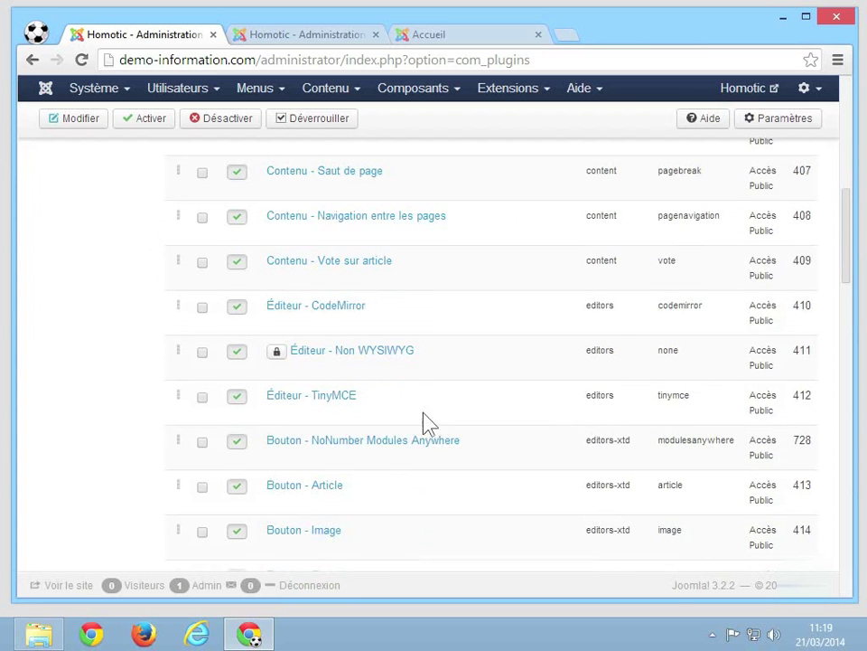
{"action": "left_click", "coordinate": [299, 404]}
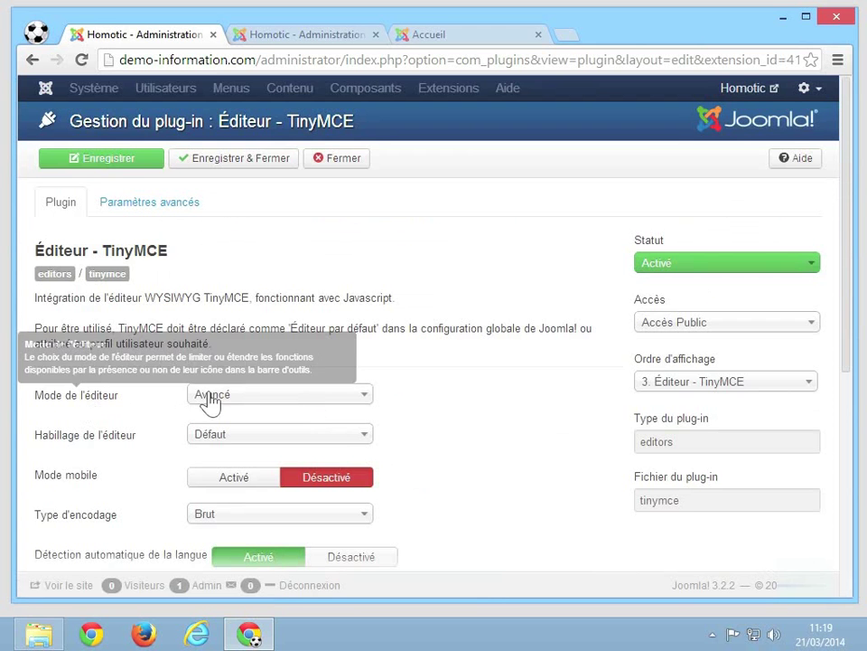
Step: Set the TinyMCE editor mode to Étendu and check the available editor skins
{"action": "left_click", "coordinate": [279, 398]}
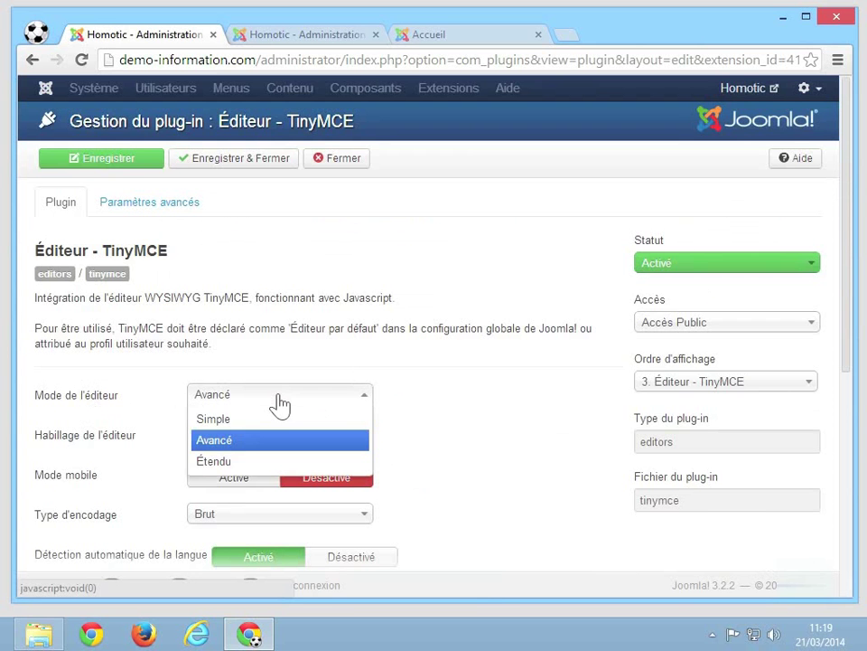
{"action": "left_click", "coordinate": [233, 462]}
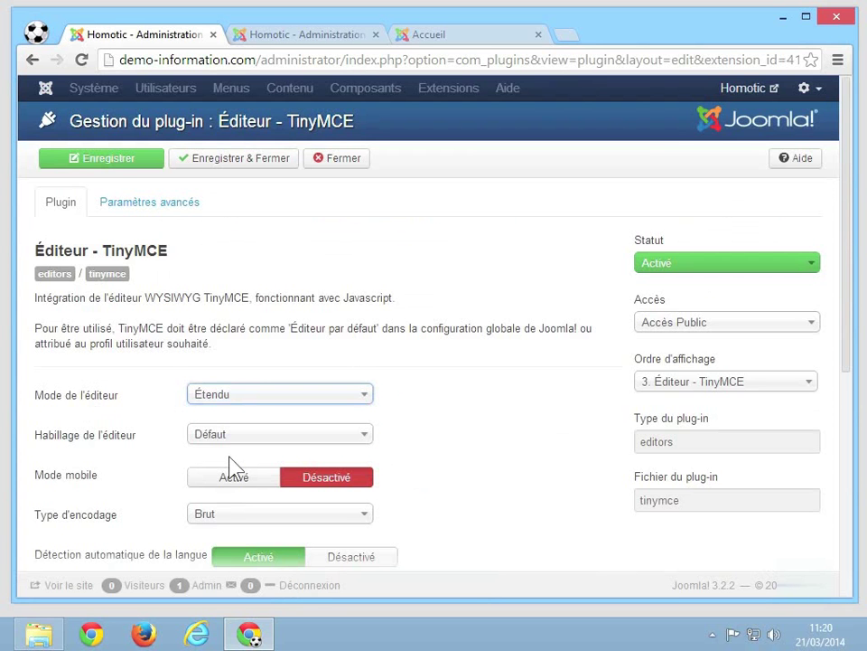
{"action": "left_click", "coordinate": [501, 435]}
{"action": "scroll", "coordinate": [503, 436], "scroll_direction": "down", "scroll_amount": 2}
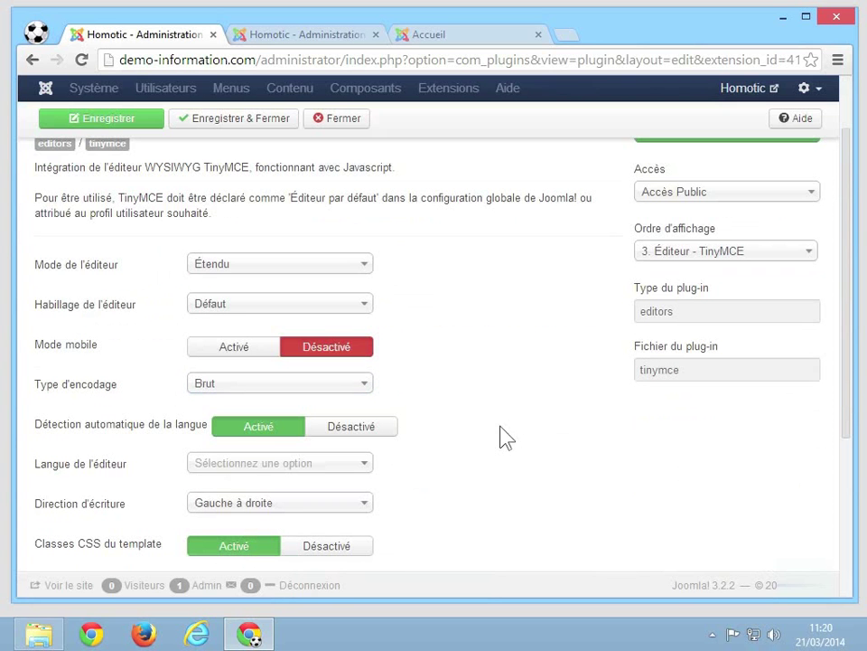
{"action": "left_click", "coordinate": [257, 307]}
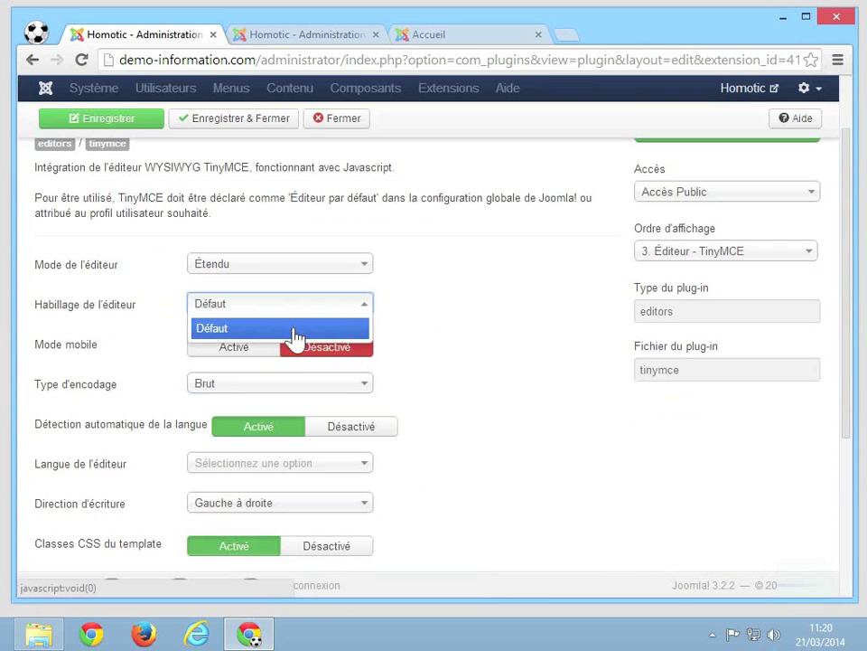
{"action": "left_click", "coordinate": [444, 300]}
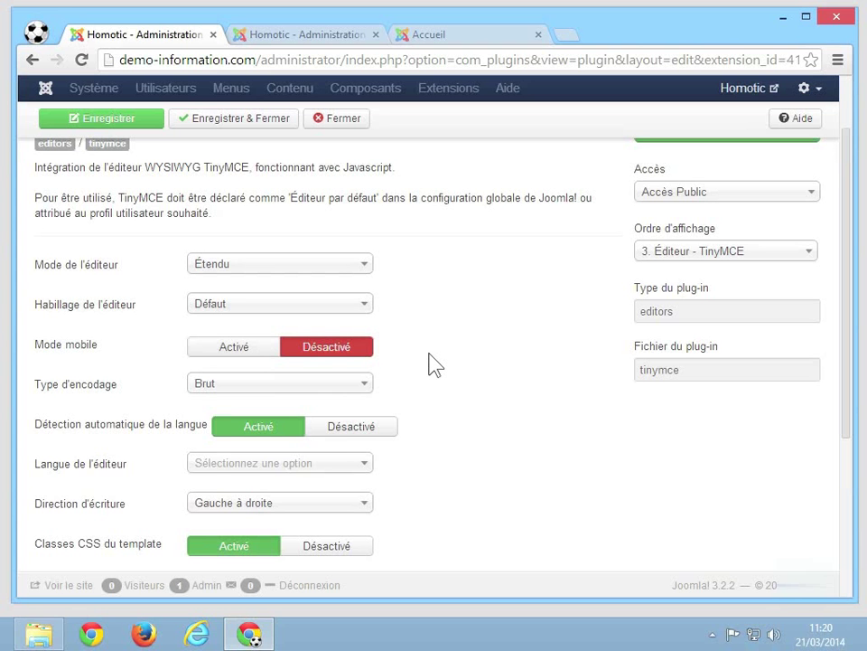
Step: Set the TinyMCE new-line behaviour (Nouvelle ligne) to Saut de ligne
{"action": "scroll", "coordinate": [435, 364], "scroll_direction": "down", "scroll_amount": 1}
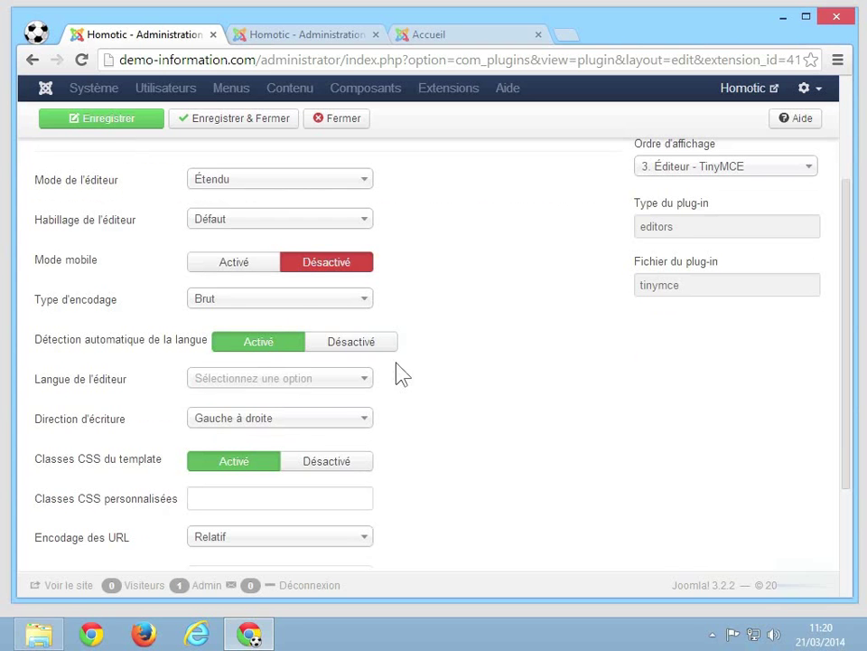
{"action": "scroll", "coordinate": [423, 400], "scroll_direction": "down", "scroll_amount": 1}
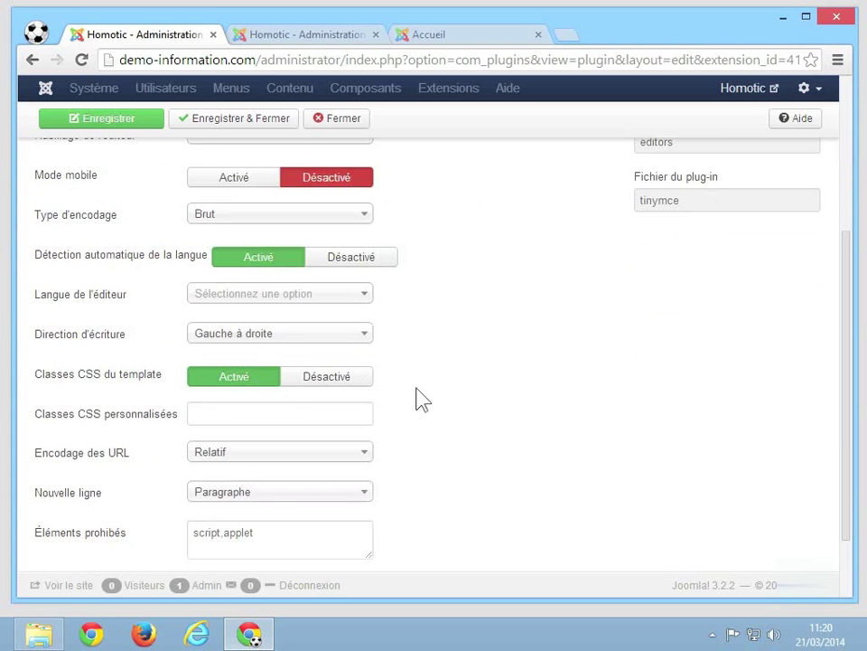
{"action": "scroll", "coordinate": [423, 401], "scroll_direction": "down", "scroll_amount": 1}
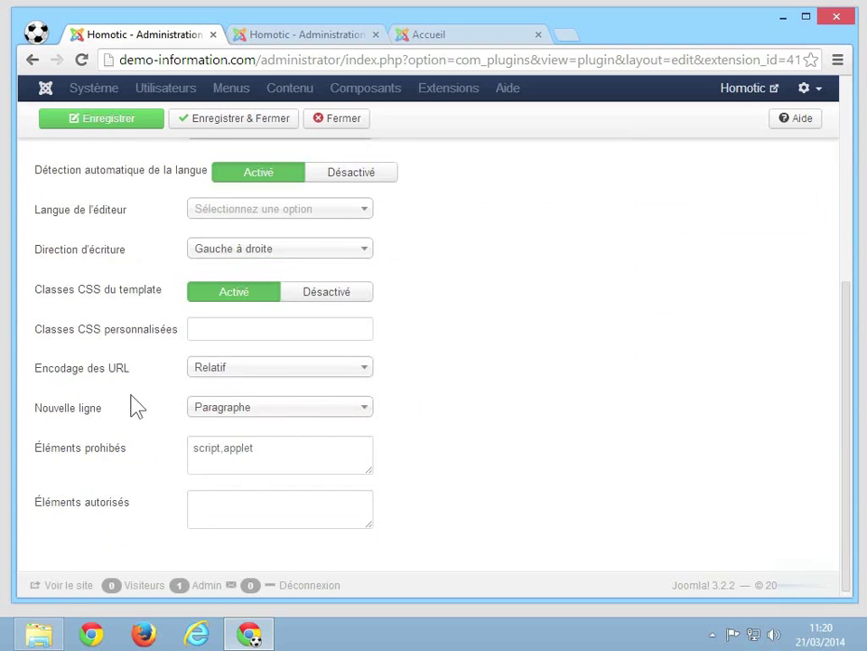
{"action": "mouse_move", "coordinate": [90, 418]}
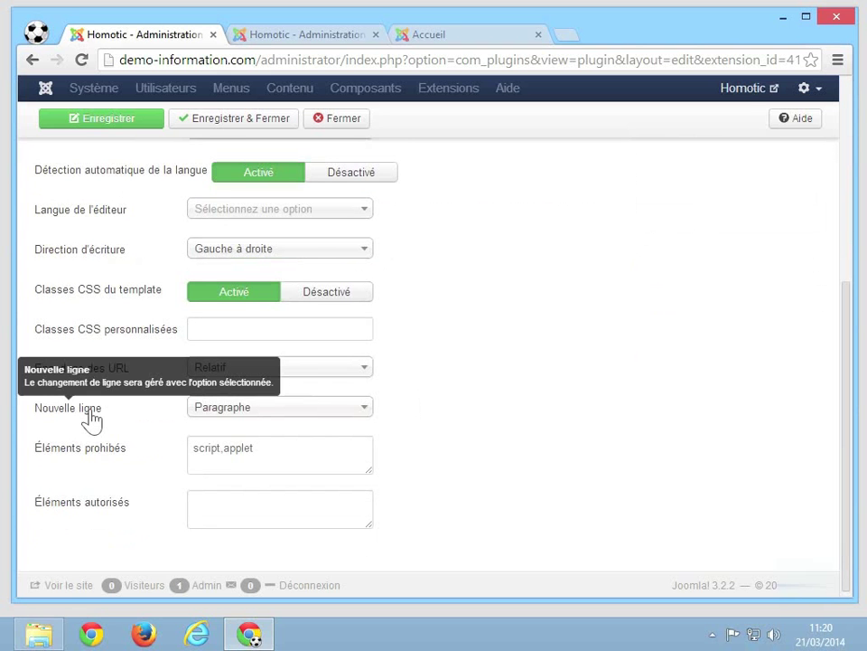
{"action": "left_click", "coordinate": [252, 414]}
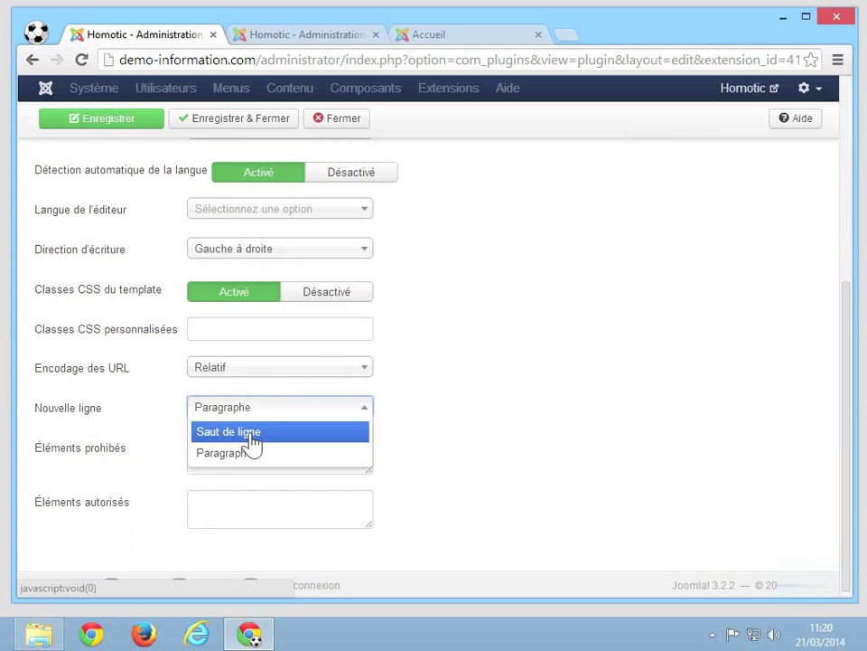
{"action": "left_click", "coordinate": [254, 433]}
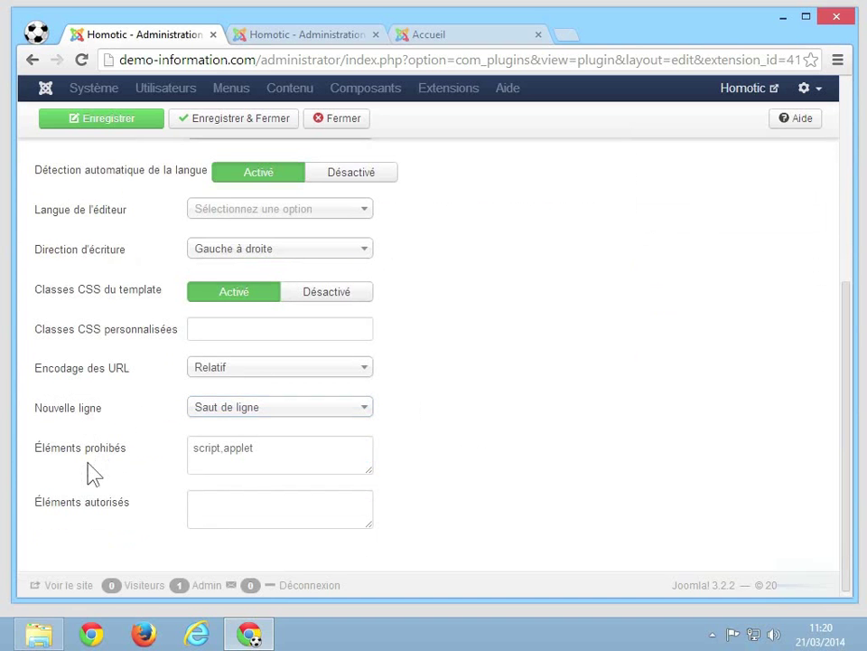
Step: Try adding iframe to the prohibited elements after script,applet, and remove it again
{"action": "left_click", "coordinate": [304, 447]}
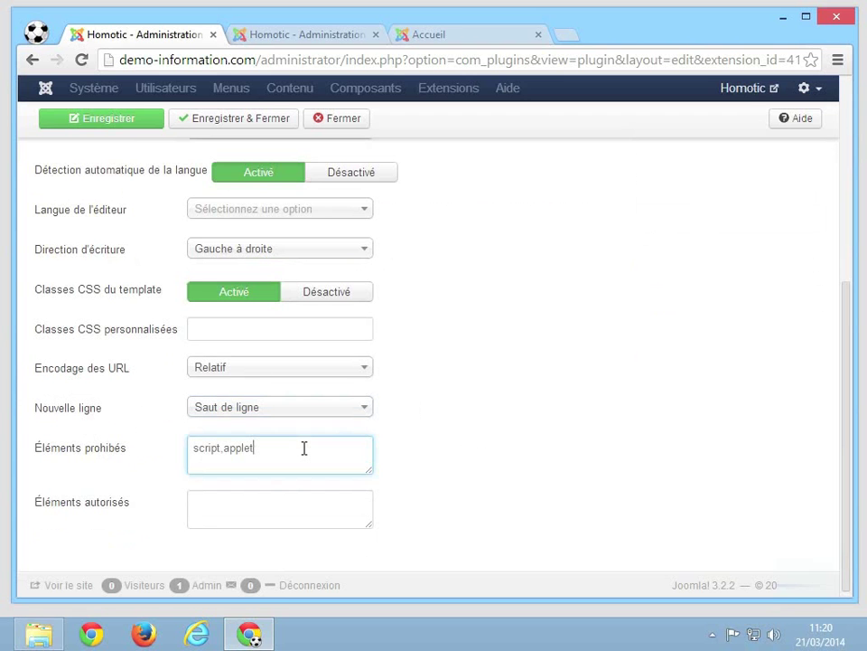
{"action": "type", "text": ",ifram"}
{"action": "type", "text": "e"}
{"action": "key", "text": "BackSpace"}
{"action": "key", "text": "BackSpace"}
{"action": "key", "text": "BackSpace"}
{"action": "key", "text": "BackSpace"}
{"action": "key", "text": "BackSpace"}
{"action": "key", "text": "BackSpace"}
{"action": "key", "text": "BackSpace"}
Step: Open the advanced parameters of the TinyMCE plug-in
{"action": "scroll", "coordinate": [478, 451], "scroll_direction": "up", "scroll_amount": 5}
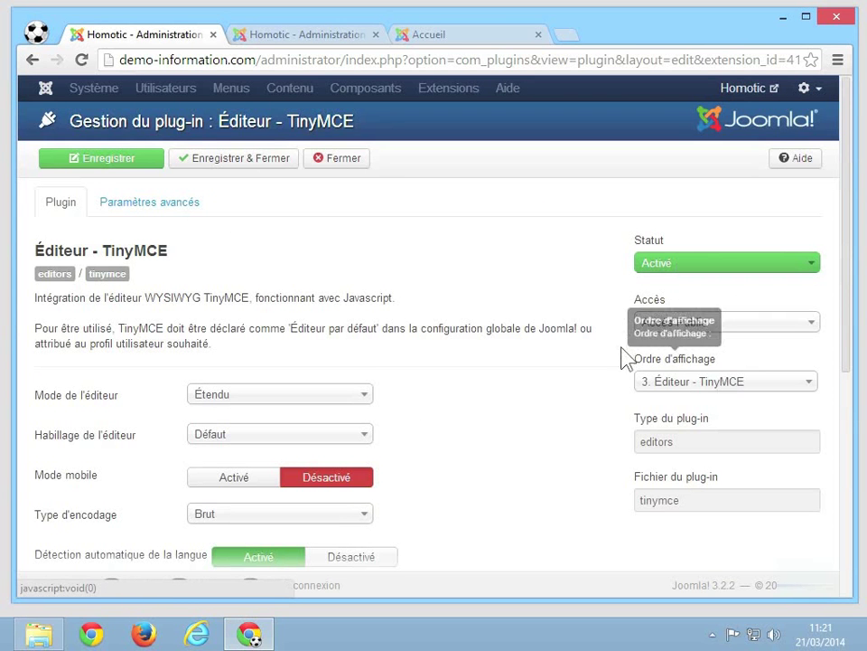
{"action": "left_click", "coordinate": [192, 213]}
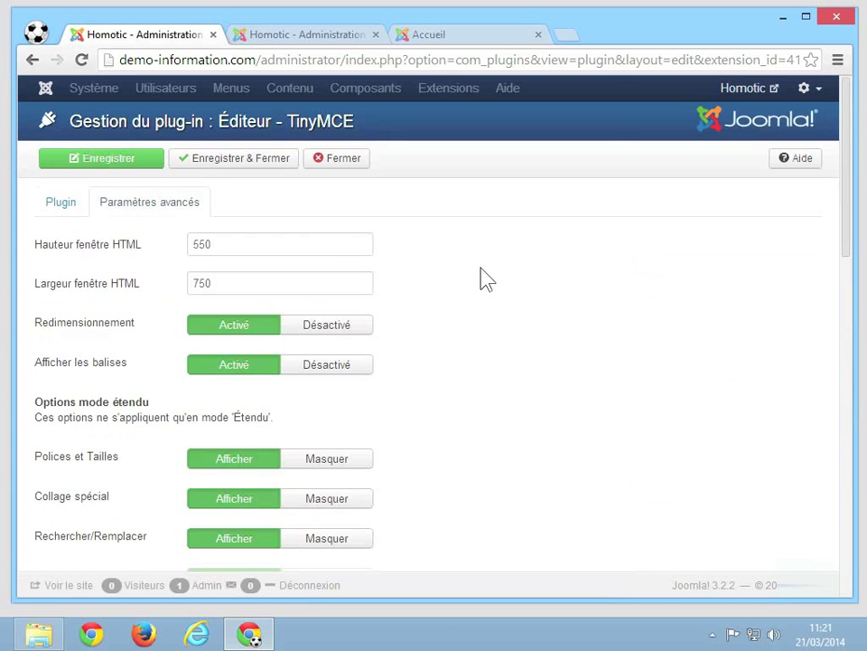
Step: Inspect the editor window's height and width in the Nos Partenaires article, down to its insertion options
{"action": "left_click", "coordinate": [315, 35]}
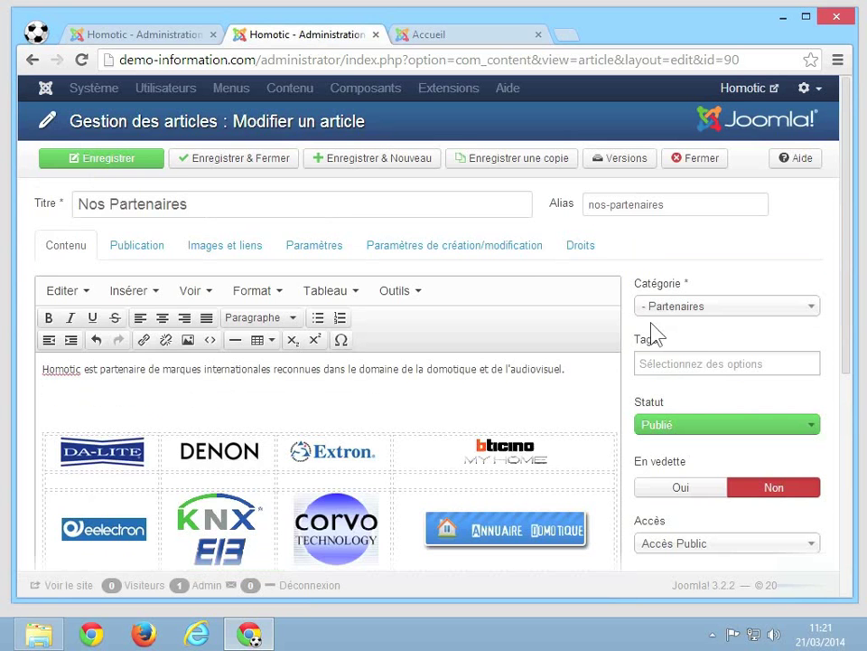
{"action": "scroll", "coordinate": [636, 329], "scroll_direction": "down", "scroll_amount": 5}
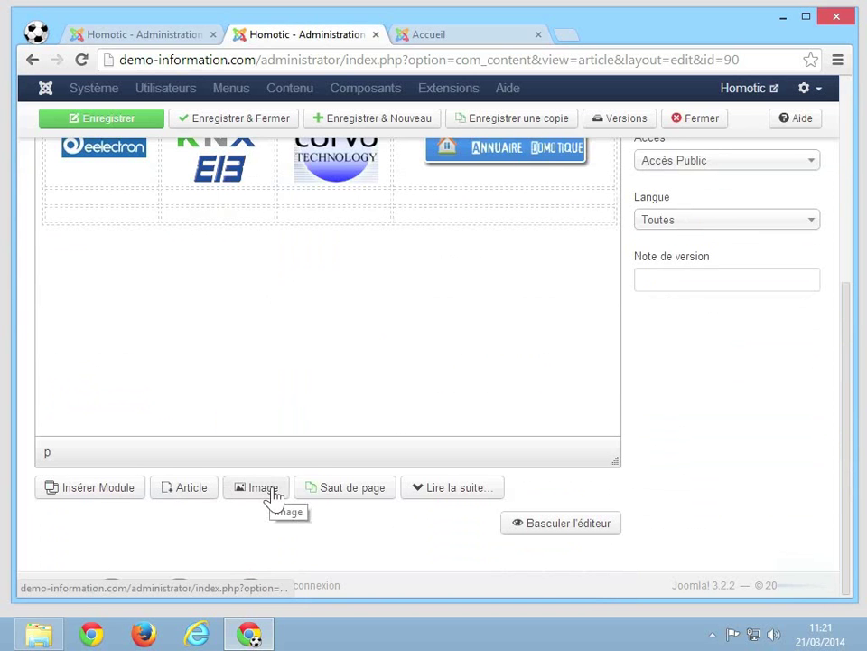
{"action": "scroll", "coordinate": [271, 497], "scroll_direction": "up", "scroll_amount": 5}
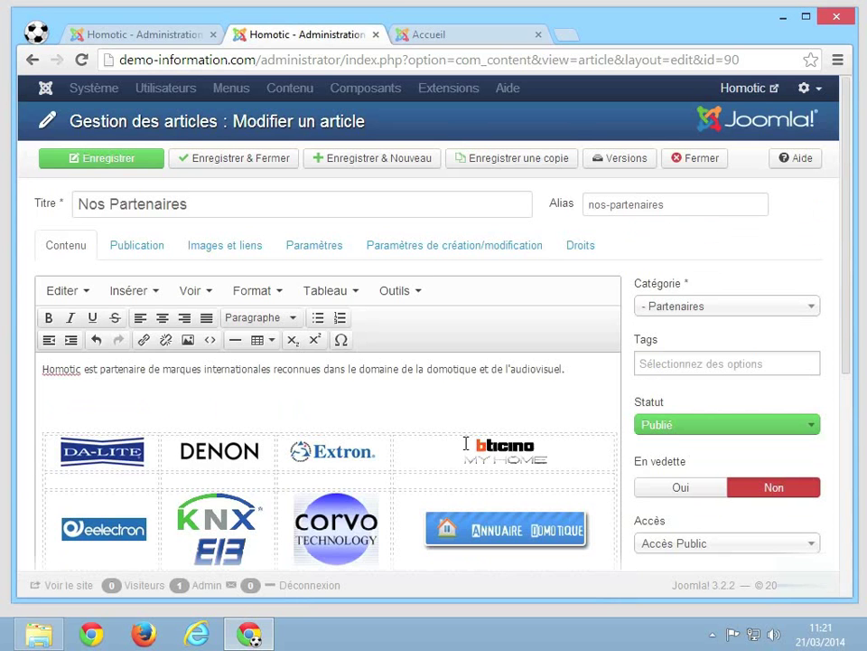
Step: Set the TinyMCE plug-in's HTML window height (Hauteur fenêtre HTML) to 150, then save and close the plug-in
{"action": "left_click", "coordinate": [199, 38]}
{"action": "left_click", "coordinate": [240, 251]}
{"action": "double_click", "coordinate": [239, 250]}
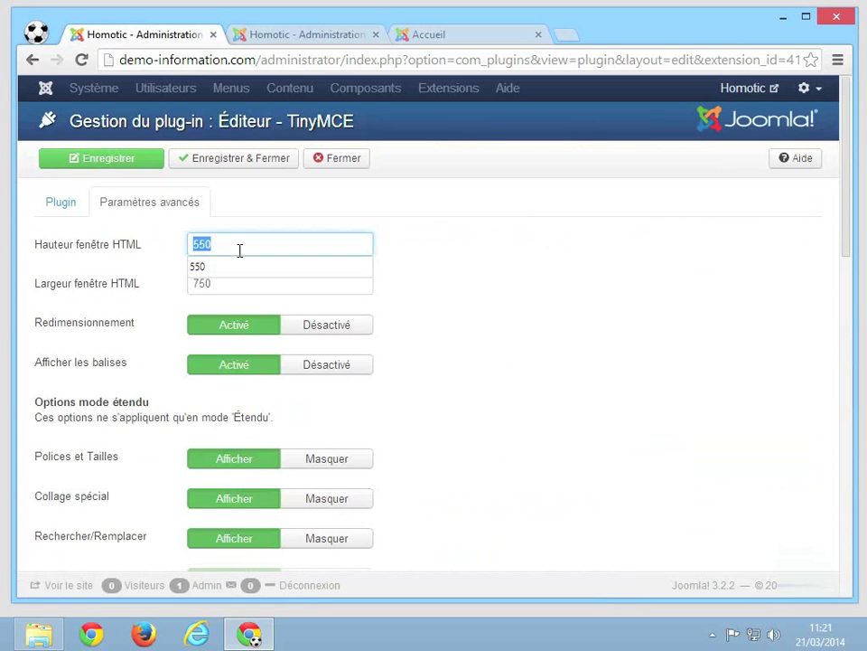
{"action": "type", "text": "150"}
{"action": "left_click", "coordinate": [231, 172]}
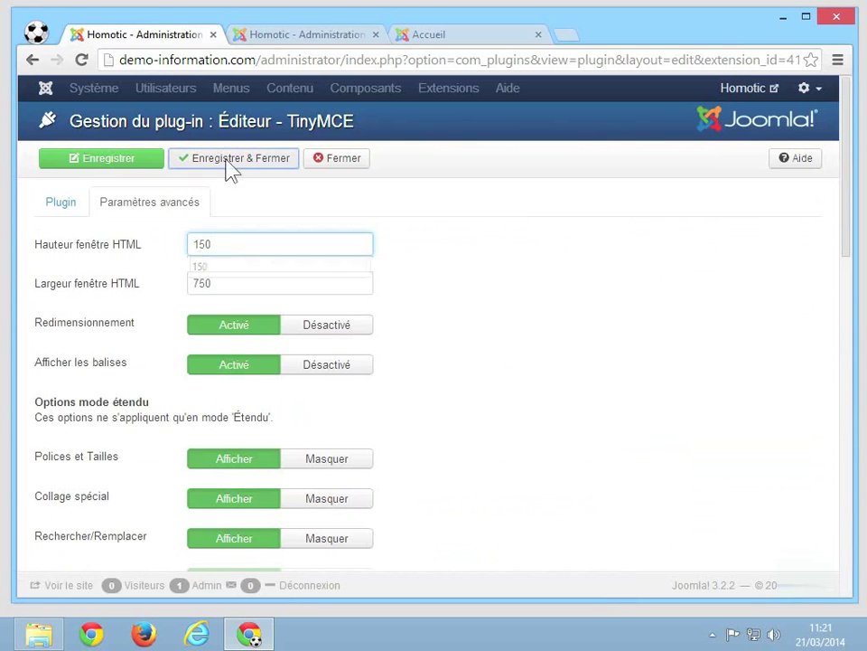
Step: Reload the Nos Partenaires article and colour the text of its opening paragraph green
{"action": "left_click", "coordinate": [312, 36]}
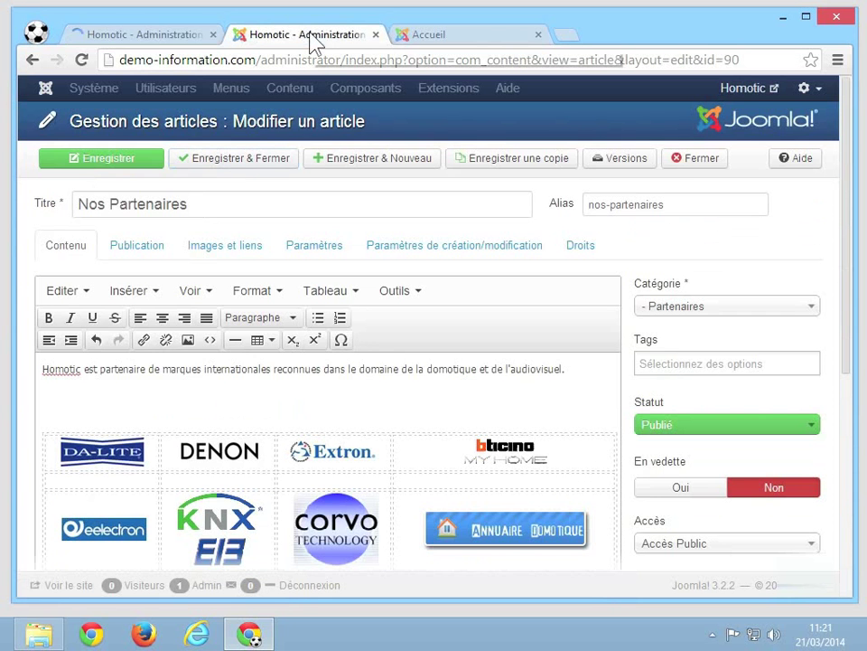
{"action": "left_click", "coordinate": [82, 59]}
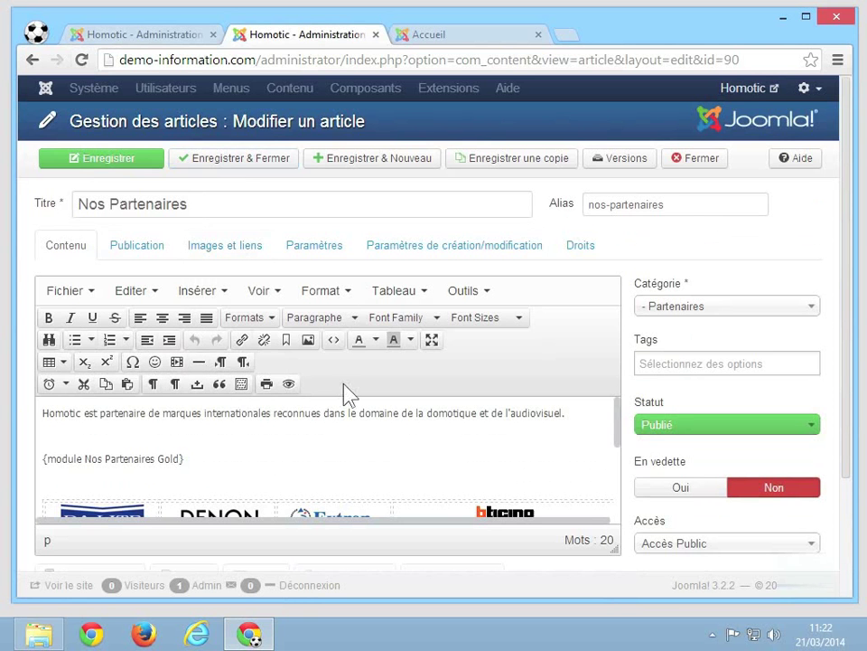
{"action": "triple_click", "coordinate": [318, 412]}
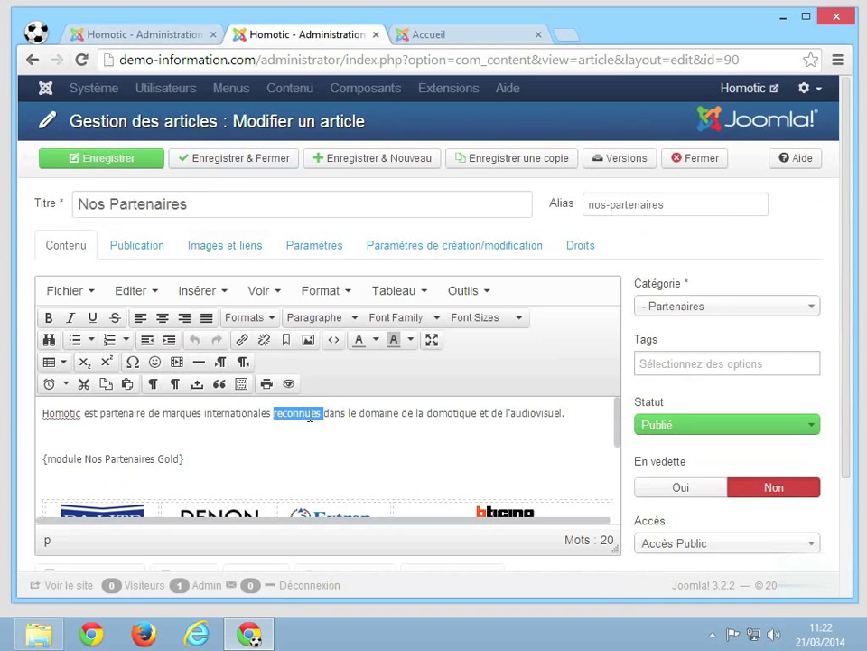
{"action": "left_click", "coordinate": [408, 340]}
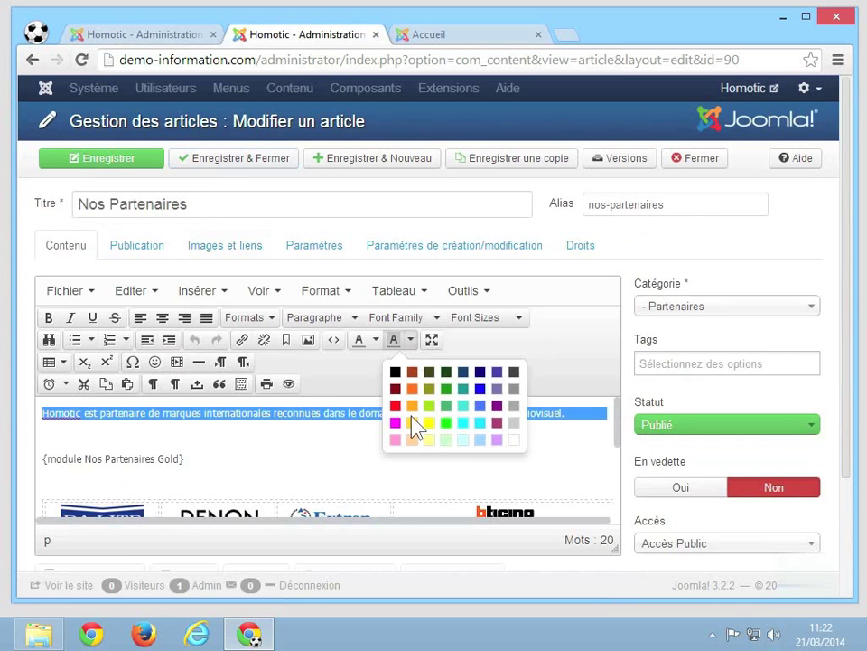
{"action": "left_click", "coordinate": [376, 341]}
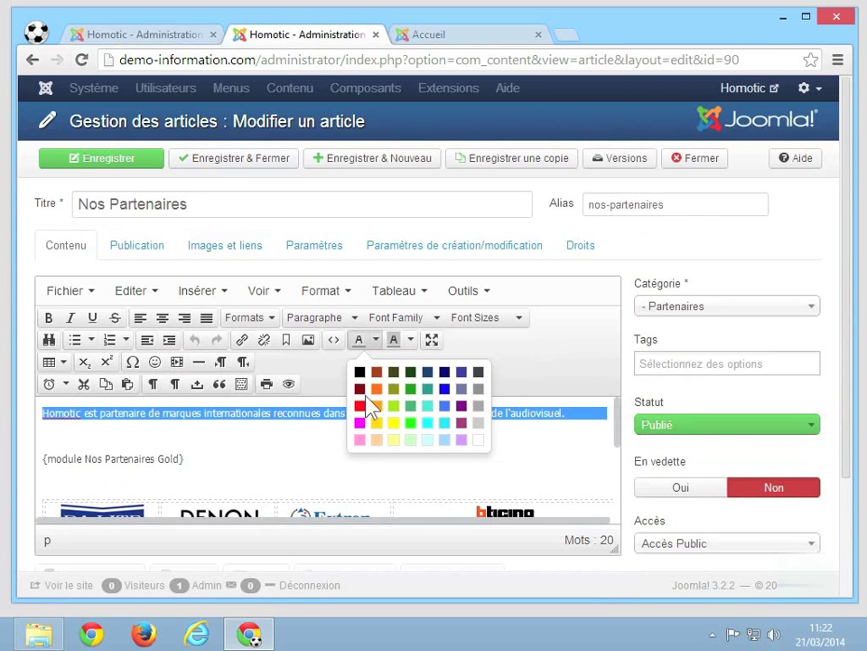
{"action": "left_click", "coordinate": [413, 408]}
{"action": "left_click", "coordinate": [321, 462]}
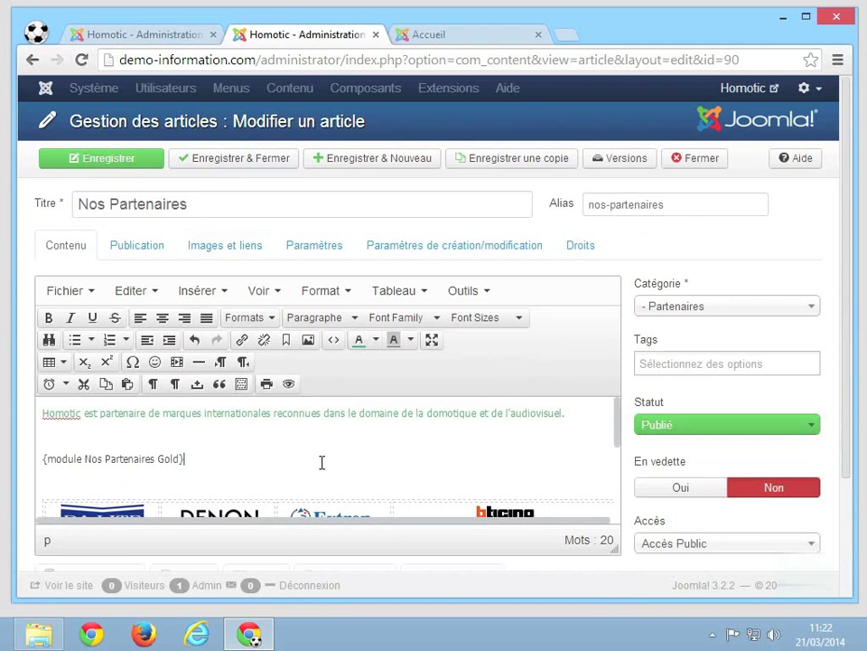
{"action": "left_click", "coordinate": [297, 416]}
{"action": "scroll", "coordinate": [361, 542], "scroll_direction": "down", "scroll_amount": 2}
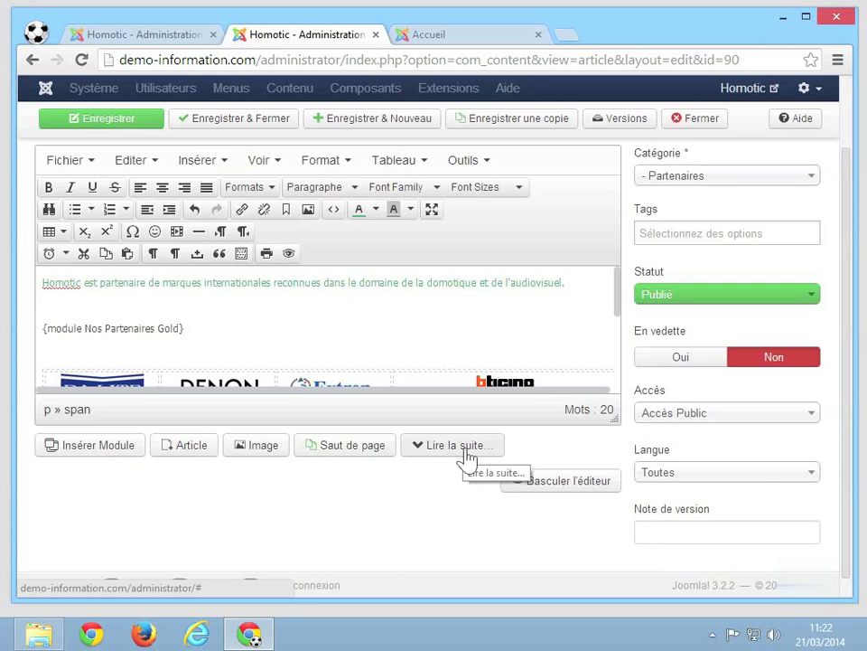
Step: Enable the Authentification - Gmail, Authentification - LDAP and Captcha - ReCaptcha plug-ins together in the plug-in list
{"action": "left_click", "coordinate": [181, 38]}
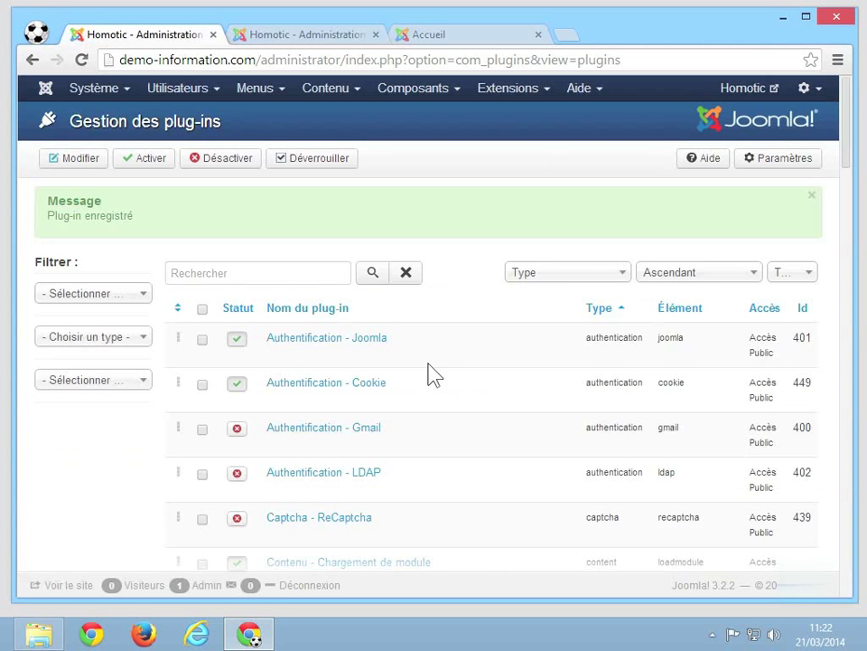
{"action": "left_click", "coordinate": [202, 430]}
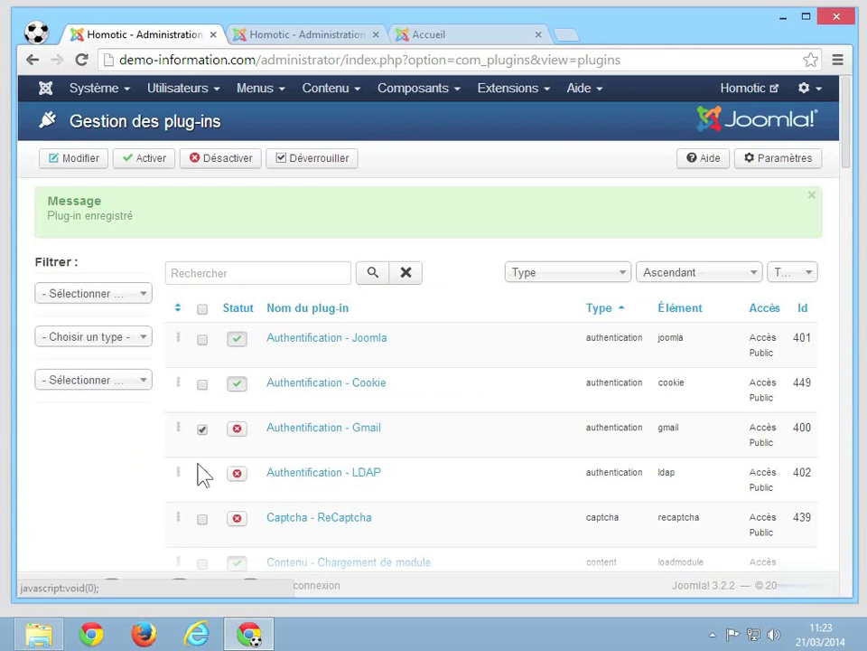
{"action": "left_click", "coordinate": [202, 520]}
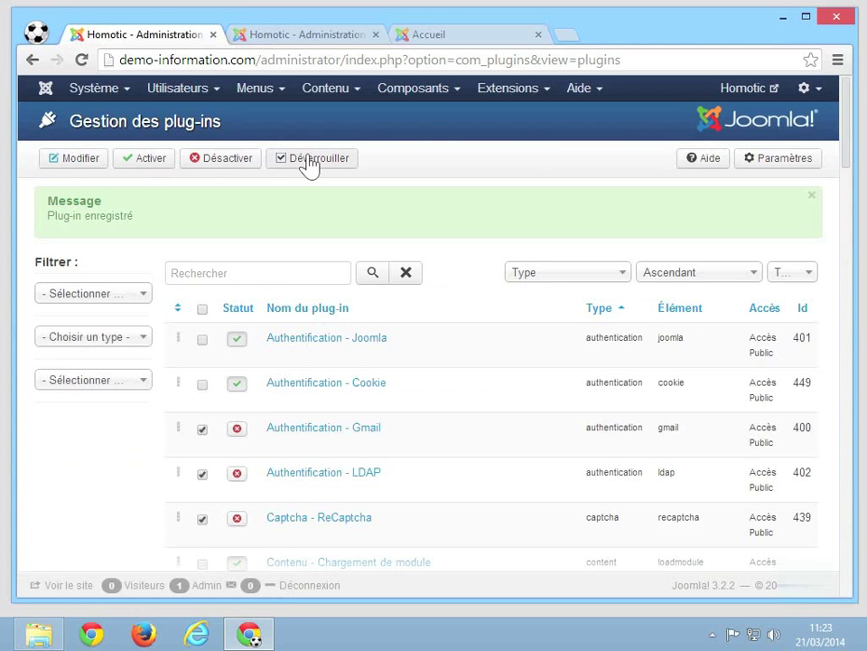
{"action": "left_click", "coordinate": [150, 162]}
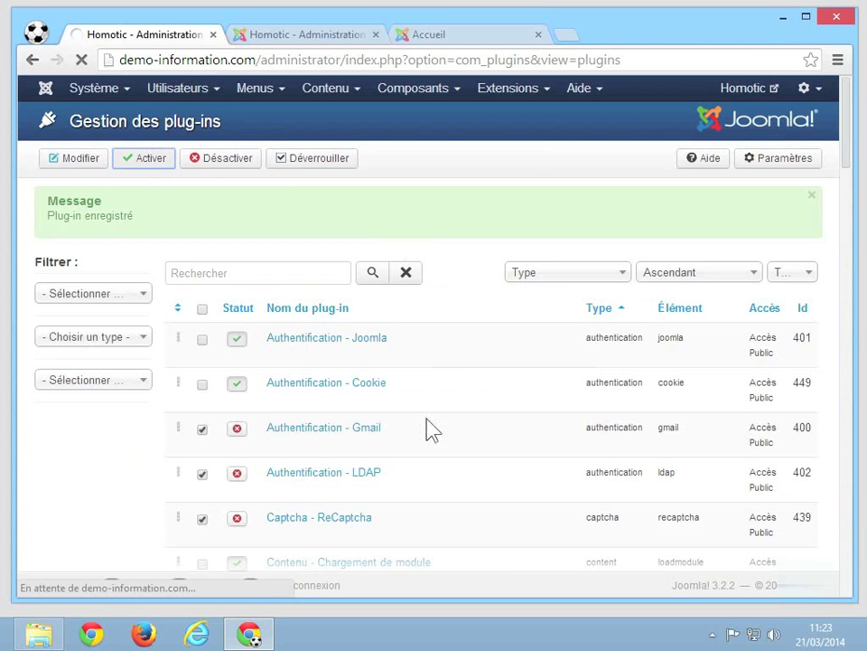